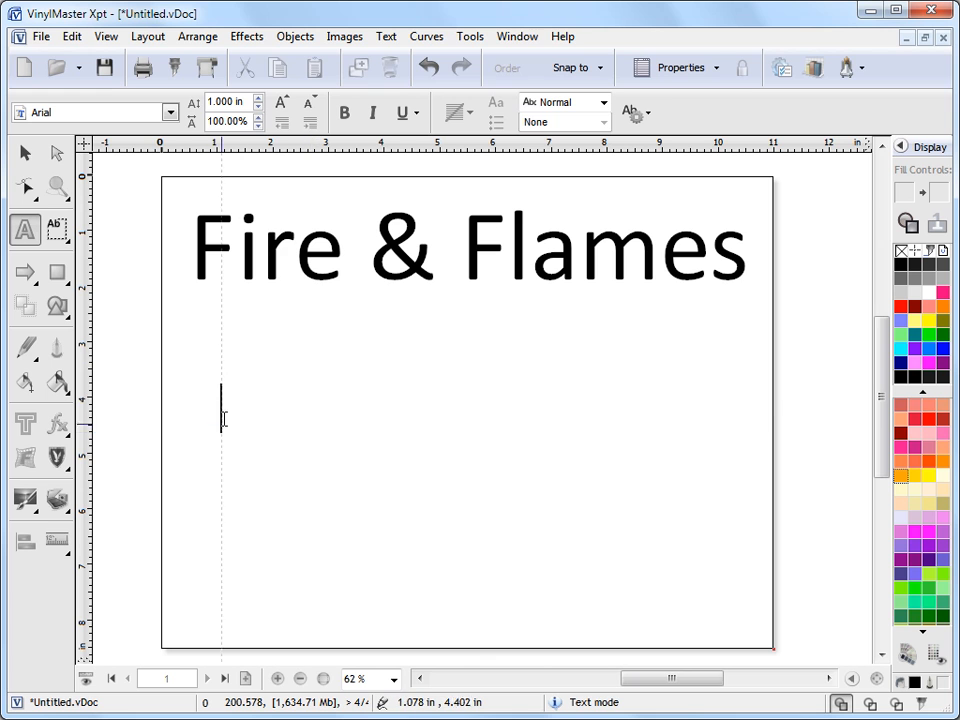
Type 'Flames' as a new text object below the heading and select it.
{"action": "type", "text": "Flames"}
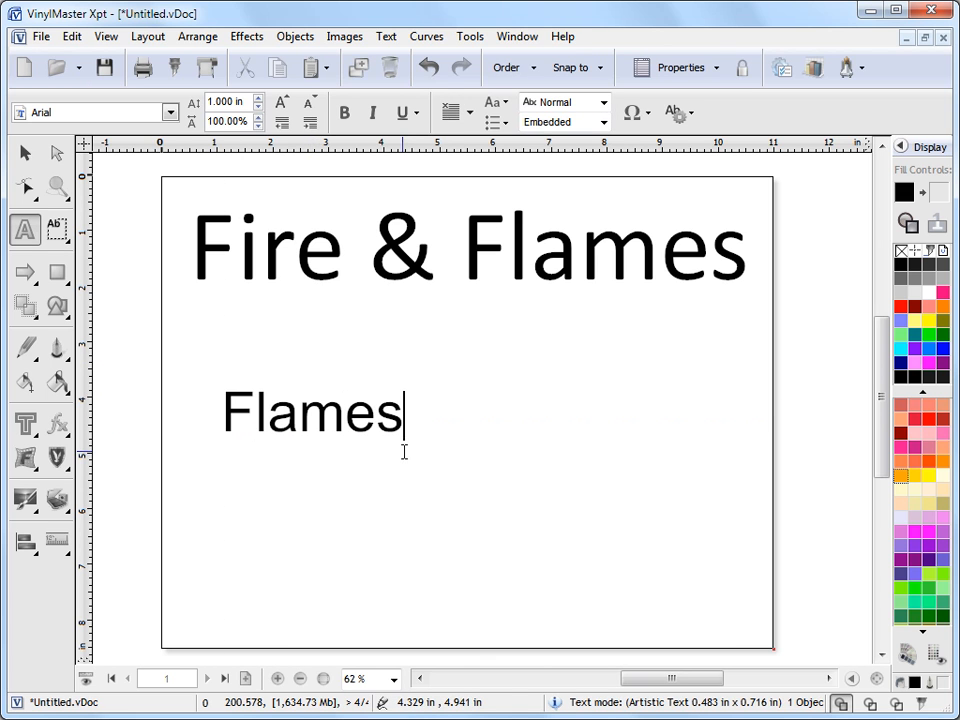
{"action": "left_click", "coordinate": [24, 152]}
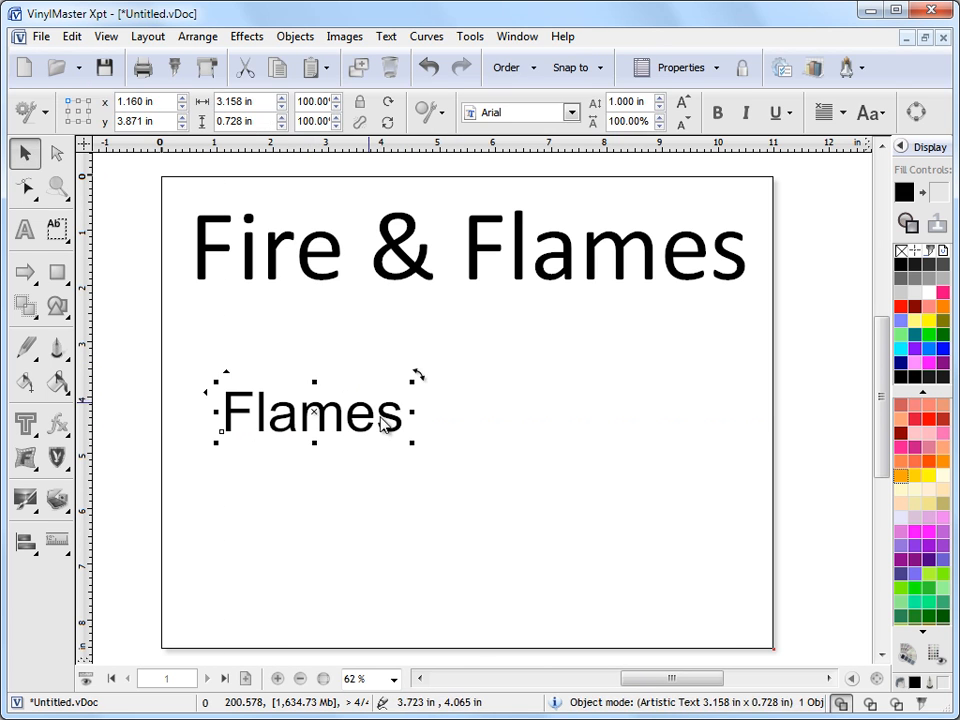
Set Flames in Wide Latin, stretch it to 10.208 in wide below the heading, and fill it orange.
{"action": "left_click", "coordinate": [573, 113]}
{"action": "left_click", "coordinate": [469, 99]}
{"action": "left_click_drag", "start_coordinate": [467, 429], "coordinate": [421, 446]}
{"action": "left_click_drag", "start_coordinate": [658, 464], "coordinate": [749, 516]}
{"action": "left_click_drag", "start_coordinate": [461, 437], "coordinate": [466, 473]}
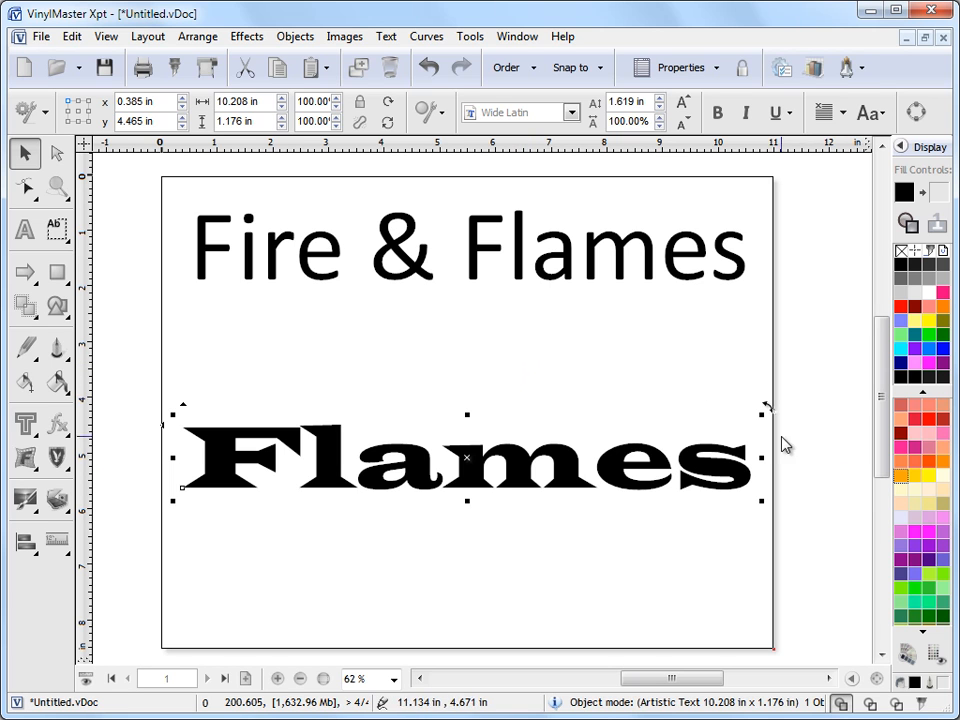
{"action": "left_click", "coordinate": [901, 478]}
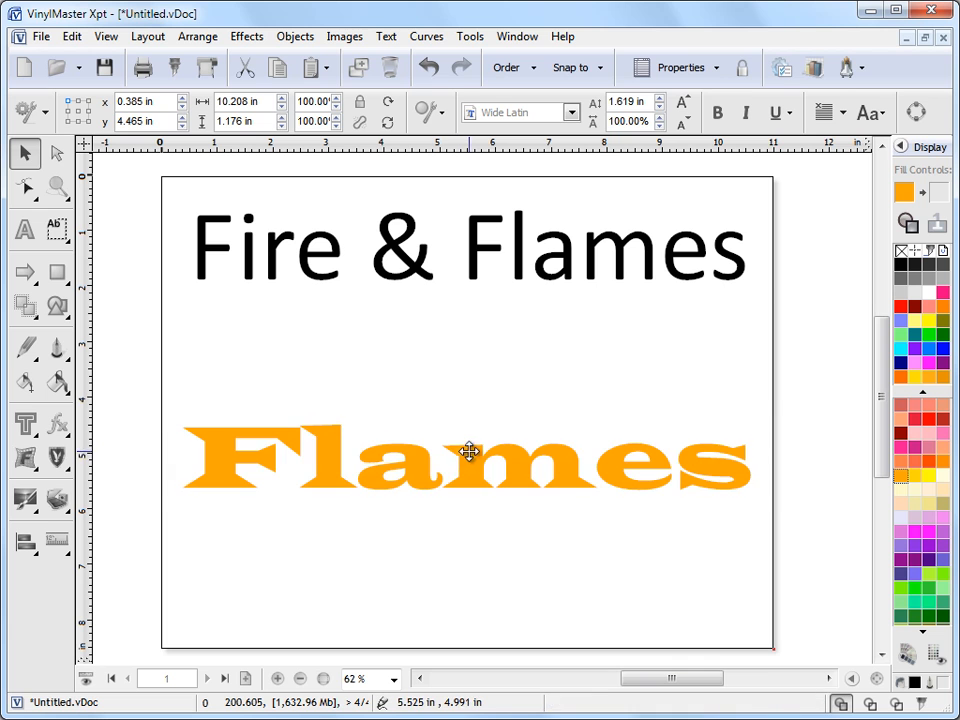
{"action": "left_click_drag", "start_coordinate": [469, 456], "coordinate": [470, 449]}
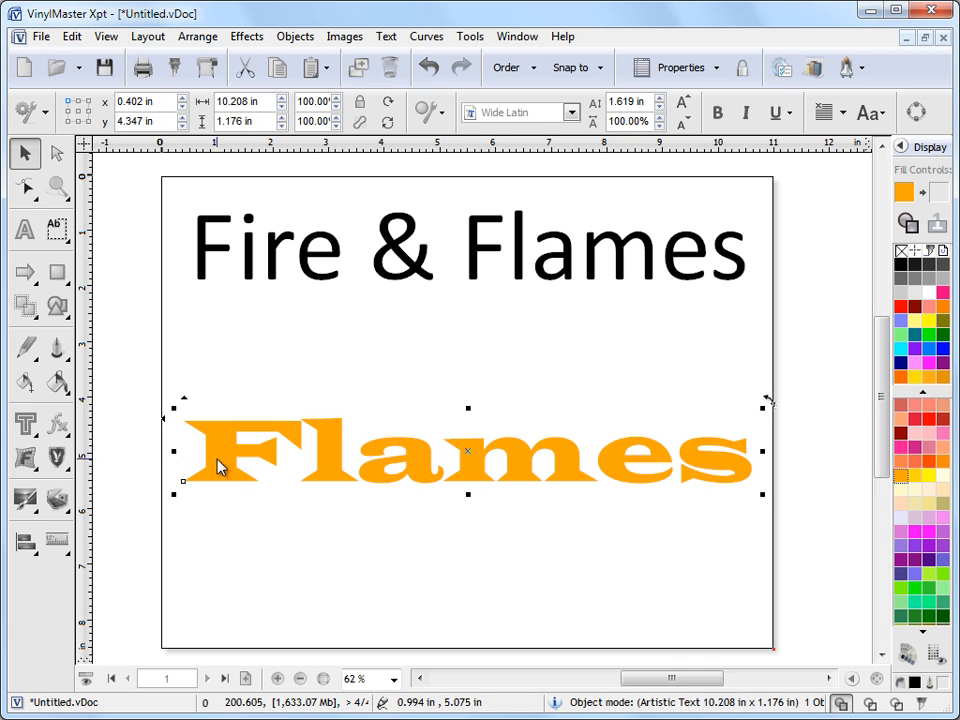
Apply the default Fire special effect to the orange Flames text.
{"action": "left_click", "coordinate": [68, 424]}
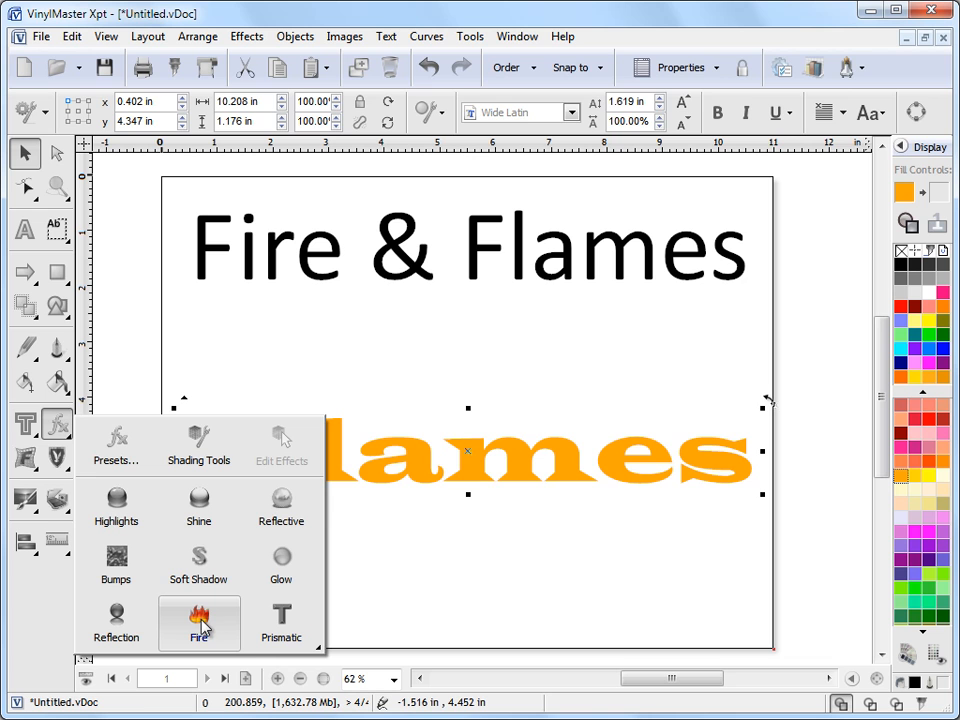
{"action": "left_click", "coordinate": [200, 624]}
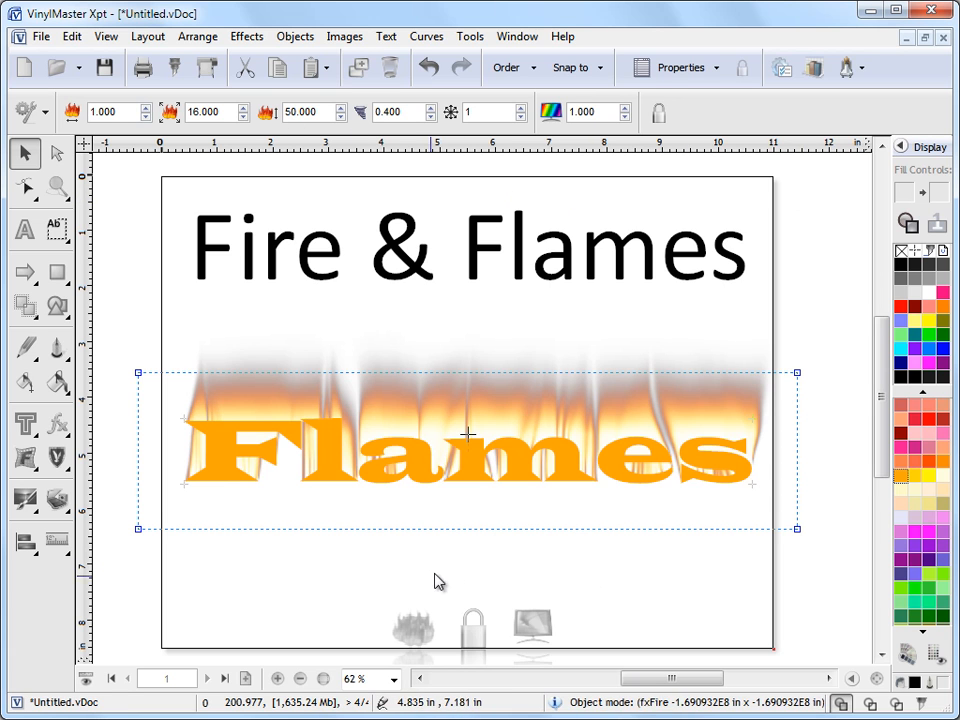
{"action": "left_click", "coordinate": [537, 626]}
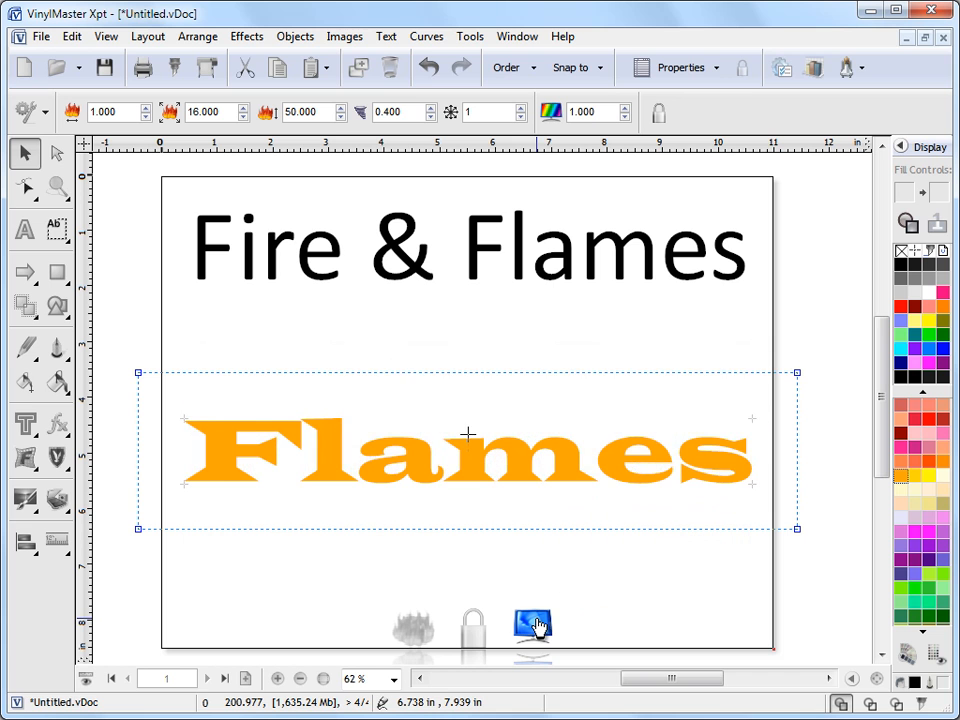
{"action": "left_click", "coordinate": [537, 626]}
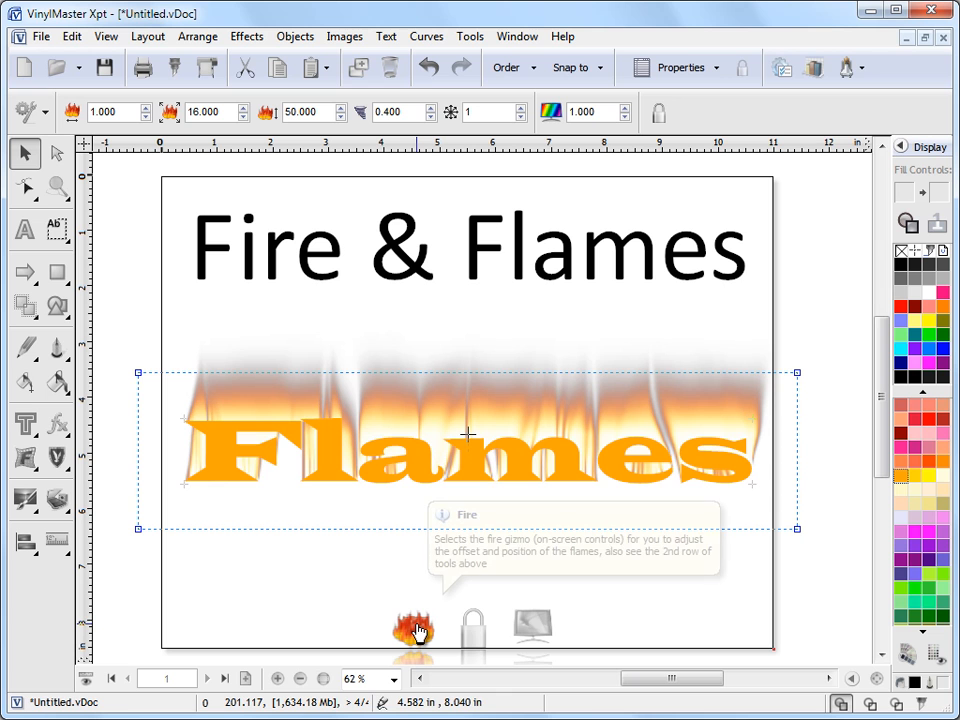
{"action": "left_click", "coordinate": [330, 480]}
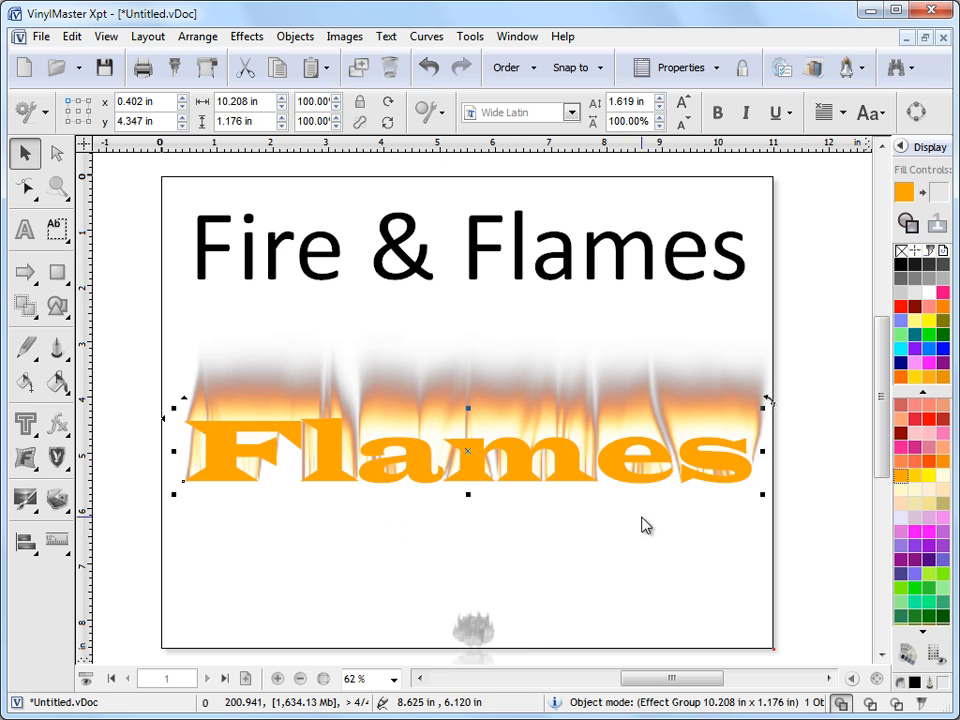
{"action": "left_click", "coordinate": [487, 634]}
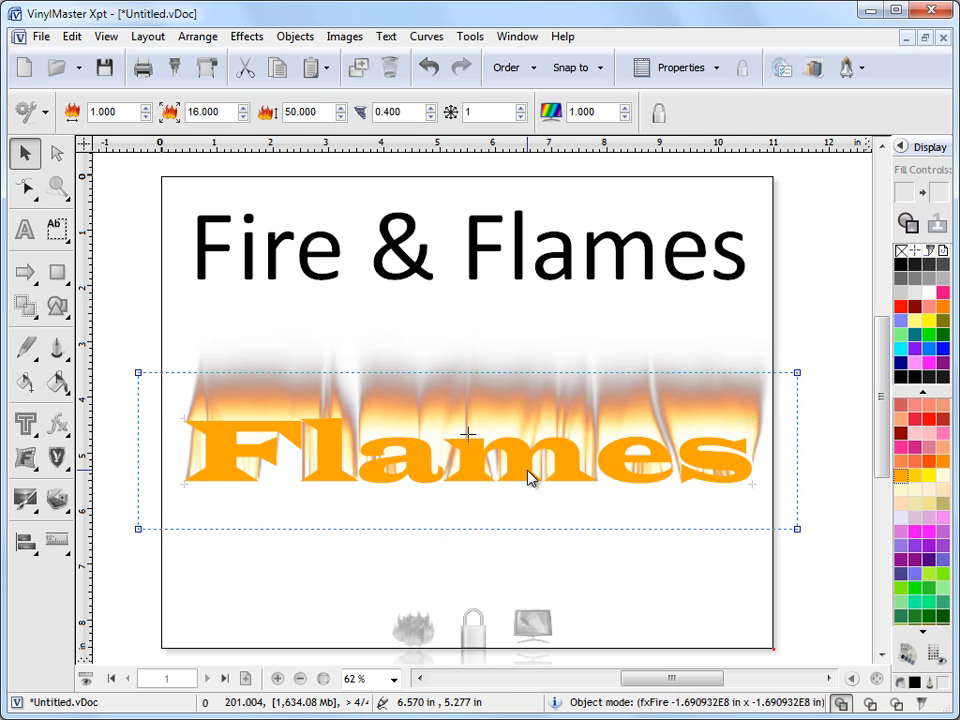
{"action": "left_click", "coordinate": [478, 474]}
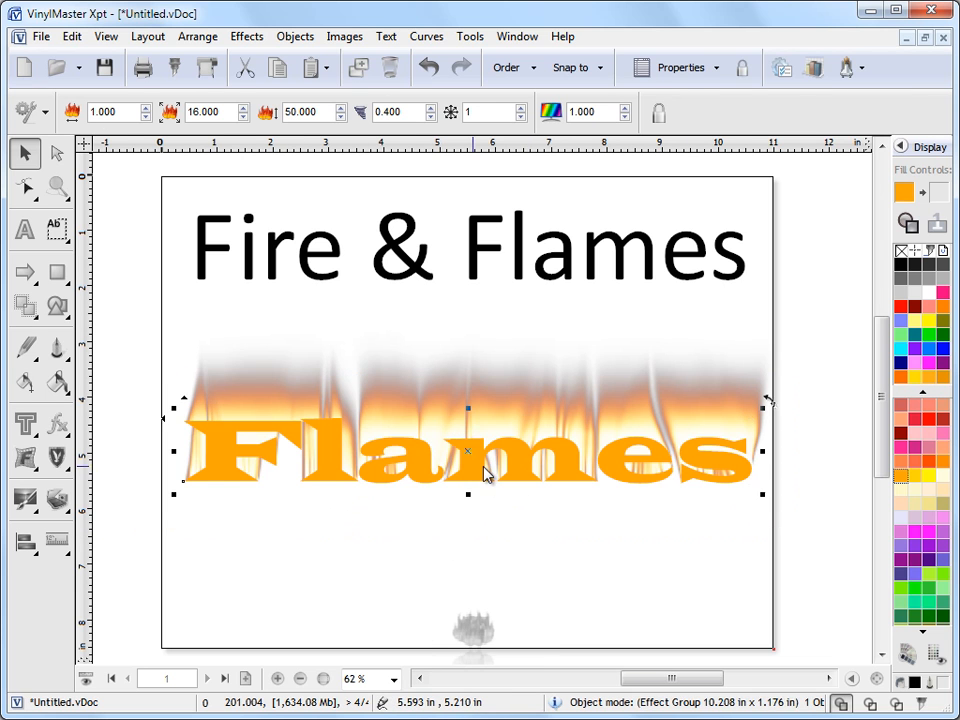
{"action": "left_click", "coordinate": [62, 425]}
Open the Flames fire effect for editing via Effects > Edit Effect(s) > Fire.
{"action": "mouse_move", "coordinate": [280, 440]}
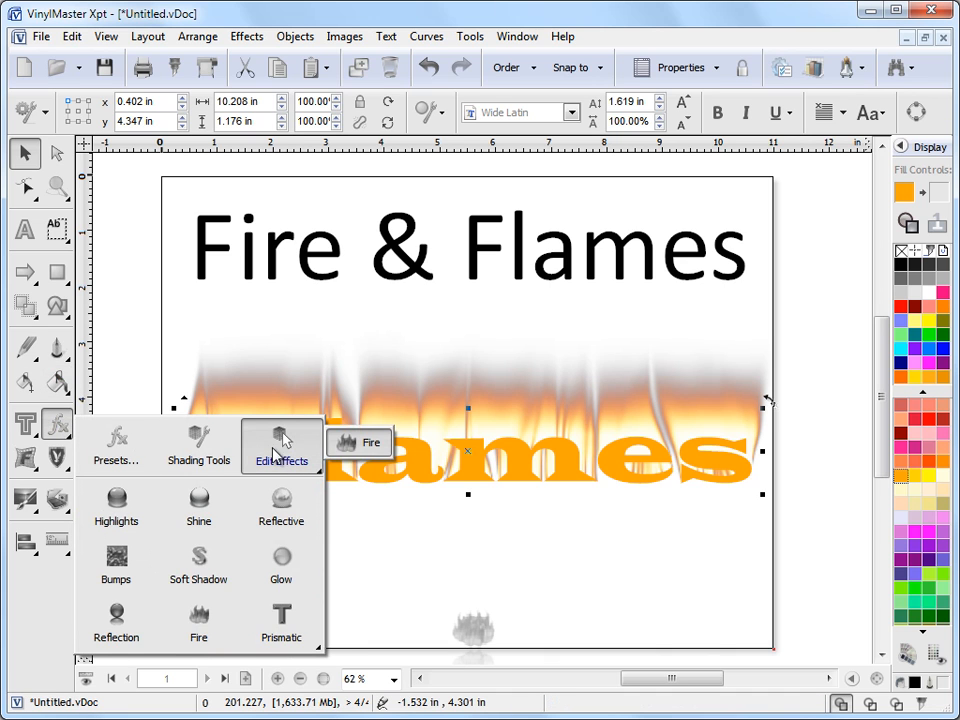
{"action": "left_click", "coordinate": [356, 444]}
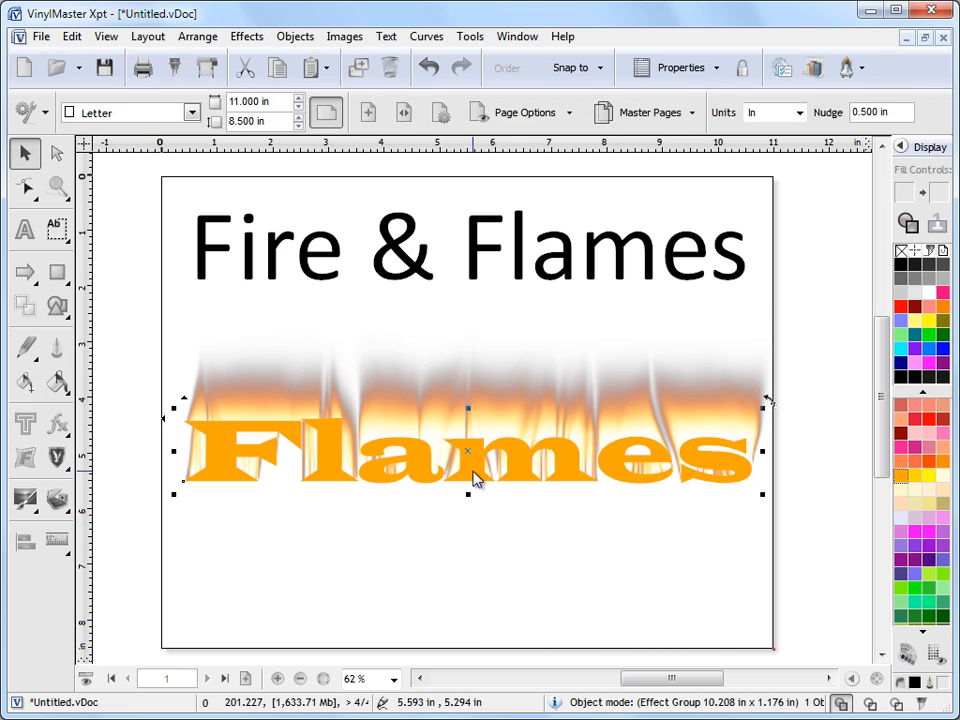
{"action": "left_click", "coordinate": [250, 38]}
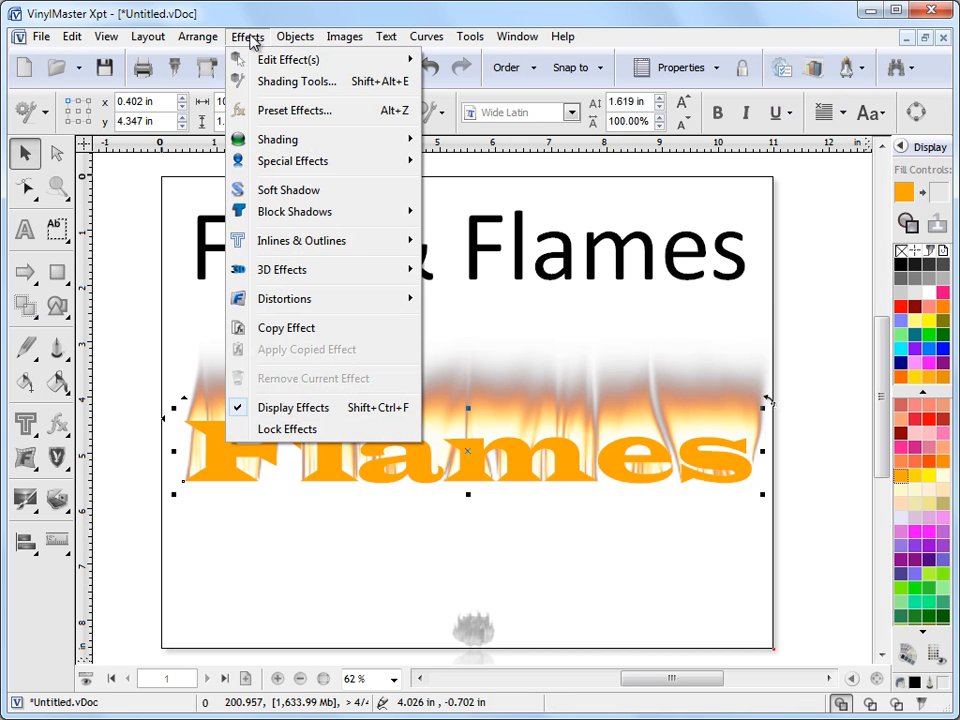
{"action": "mouse_move", "coordinate": [291, 66]}
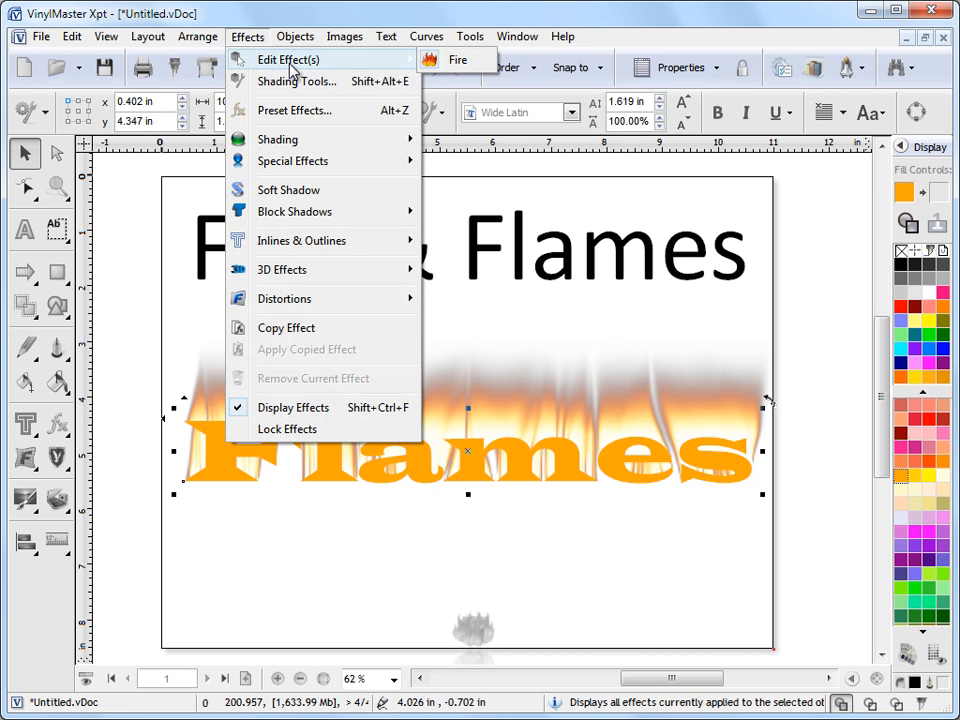
{"action": "left_click", "coordinate": [458, 62]}
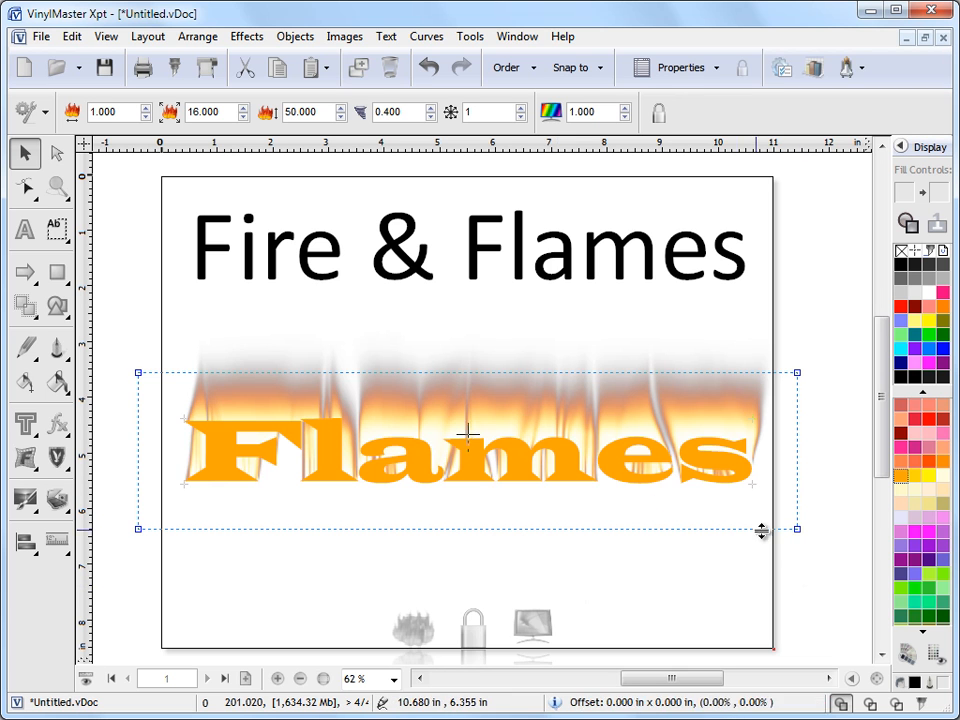
Adjust the fire area and position it behind the Flames text.
{"action": "mouse_move", "coordinate": [797, 528]}
{"action": "left_mouse_down"}
{"action": "mouse_move", "coordinate": [827, 559]}
{"action": "mouse_move", "coordinate": [796, 529]}
{"action": "left_mouse_up"}
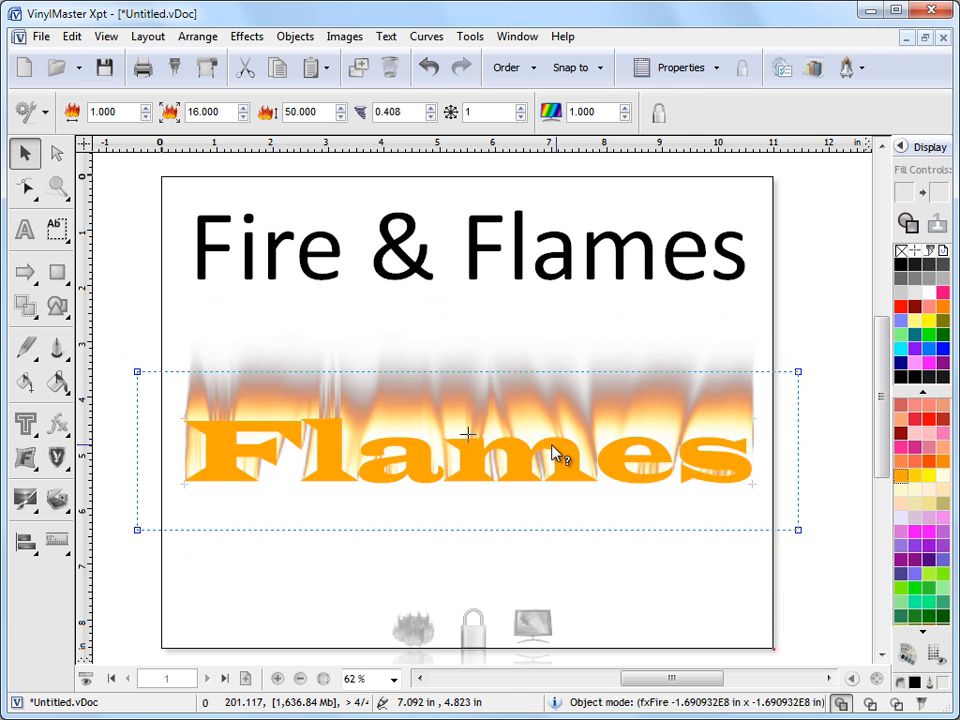
{"action": "mouse_move", "coordinate": [476, 439]}
{"action": "left_mouse_down"}
{"action": "mouse_move", "coordinate": [478, 388]}
{"action": "mouse_move", "coordinate": [497, 349]}
{"action": "mouse_move", "coordinate": [437, 360]}
{"action": "mouse_move", "coordinate": [474, 441]}
{"action": "left_mouse_up"}
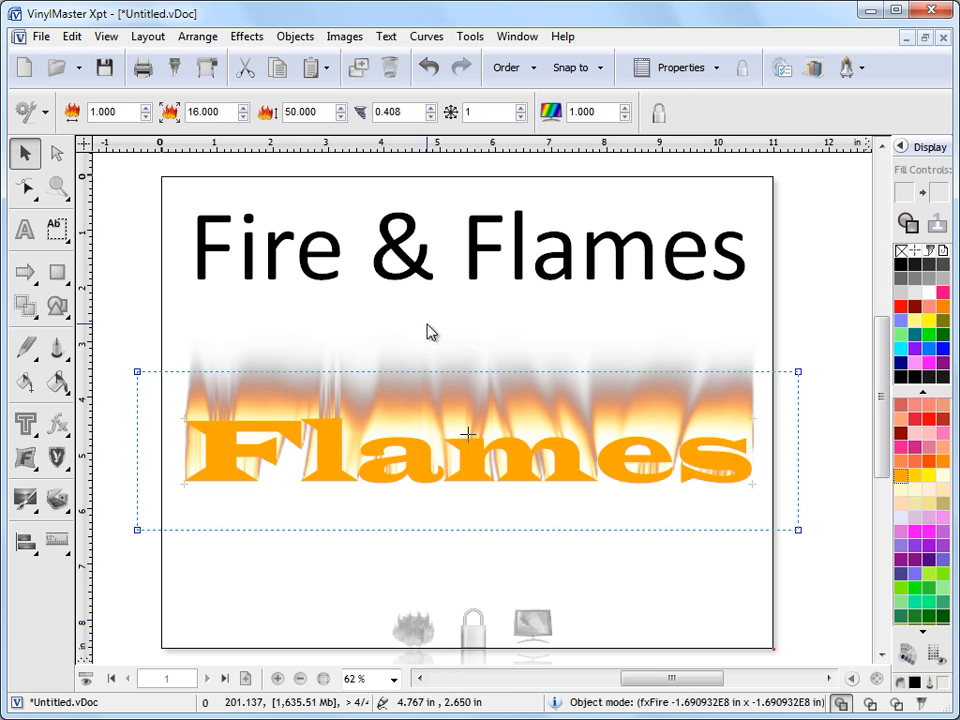
Set the flame width to 2.000.
{"action": "left_click", "coordinate": [147, 116]}
{"action": "left_click", "coordinate": [147, 109]}
{"action": "left_click", "coordinate": [147, 109]}
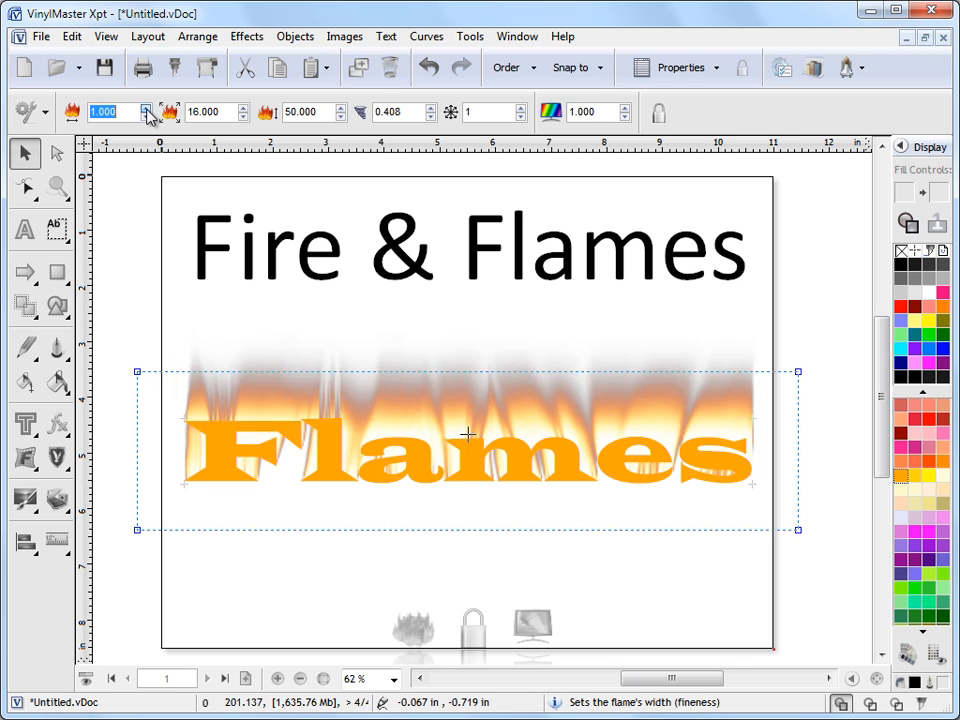
{"action": "left_click", "coordinate": [147, 109]}
{"action": "left_click", "coordinate": [147, 109]}
{"action": "left_click", "coordinate": [147, 109]}
{"action": "left_click", "coordinate": [147, 118]}
{"action": "left_click", "coordinate": [147, 118]}
{"action": "left_click", "coordinate": [147, 118]}
{"action": "left_click", "coordinate": [147, 109]}
{"action": "left_click", "coordinate": [147, 109]}
{"action": "left_click", "coordinate": [147, 117]}
{"action": "left_click", "coordinate": [147, 110]}
{"action": "left_click", "coordinate": [147, 118]}
Set the fourth fire value to 1.000 to make the flames taller.
{"action": "left_click", "coordinate": [383, 114]}
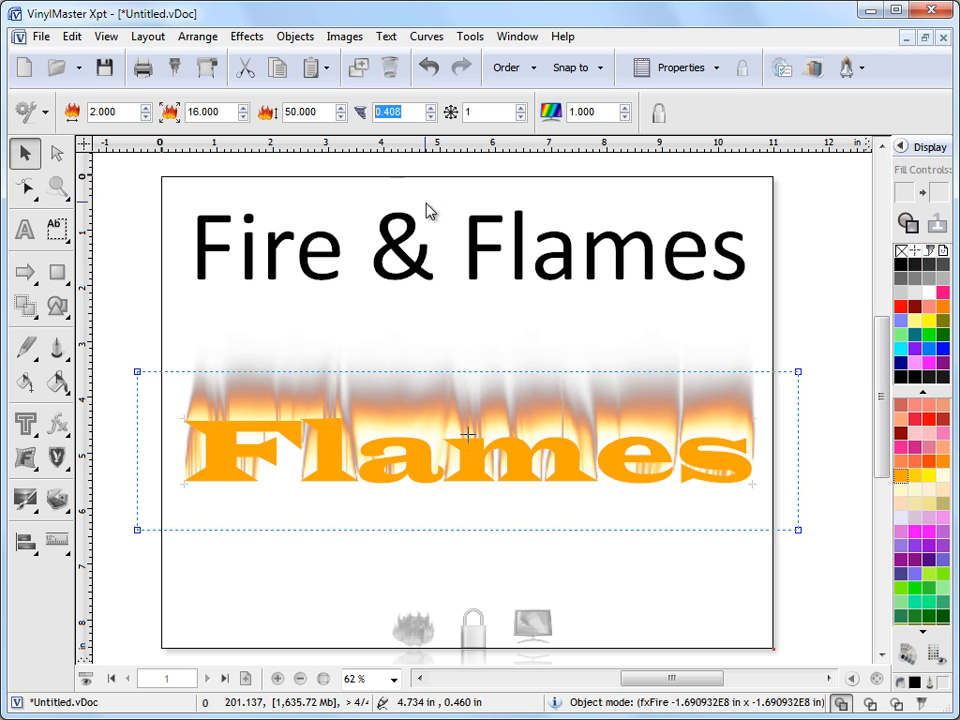
{"action": "type", "text": "0.1"}
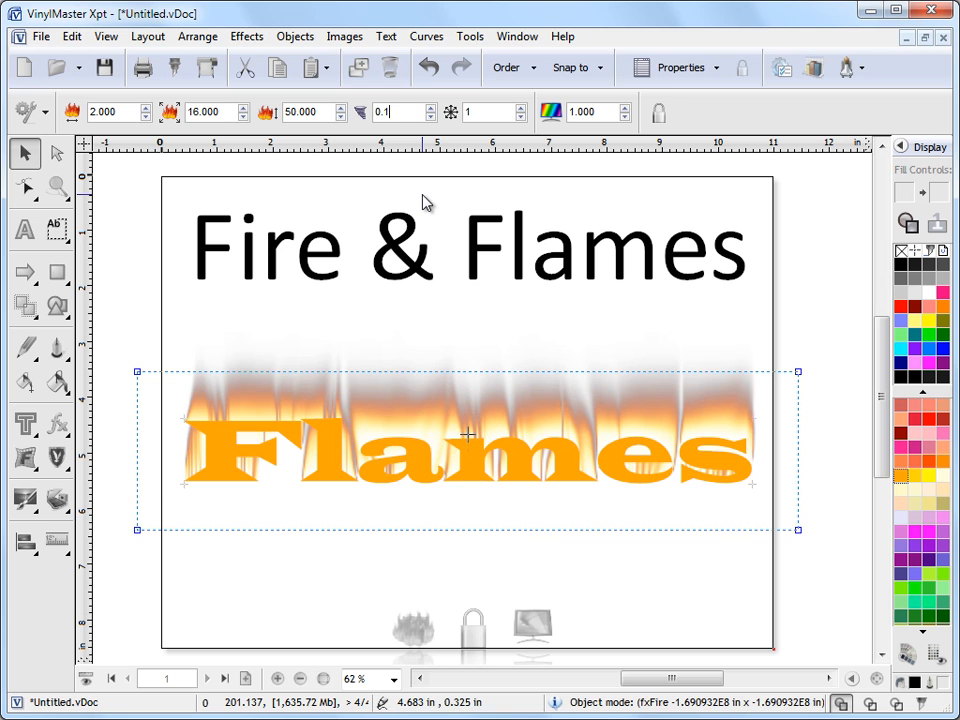
{"action": "key", "text": "Return"}
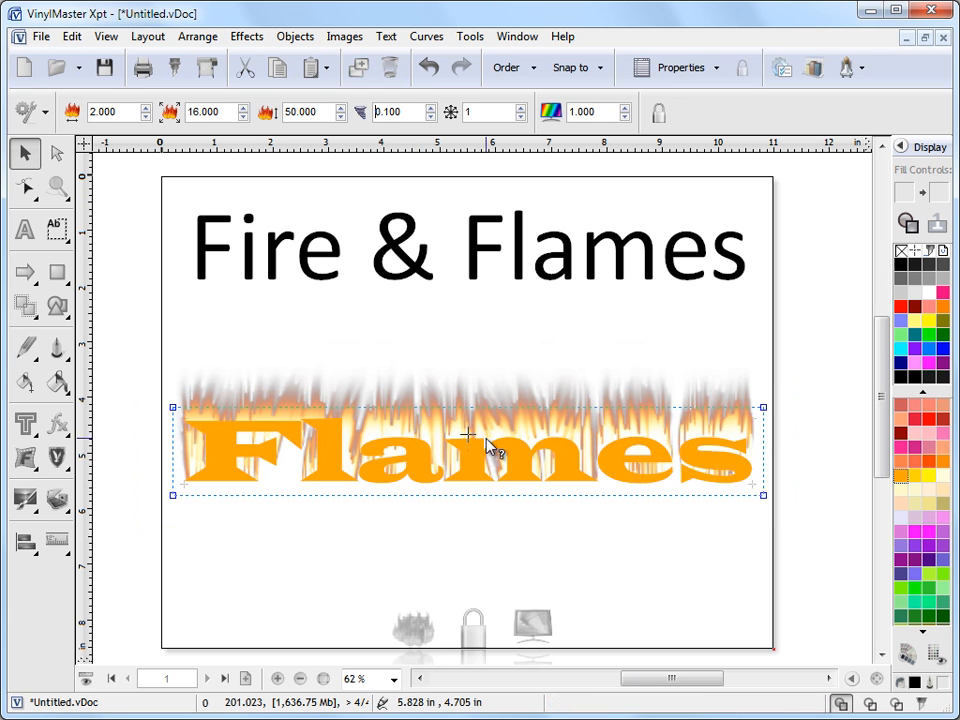
{"action": "left_click", "coordinate": [383, 112]}
{"action": "type", "text": "1"}
{"action": "key", "text": "Return"}
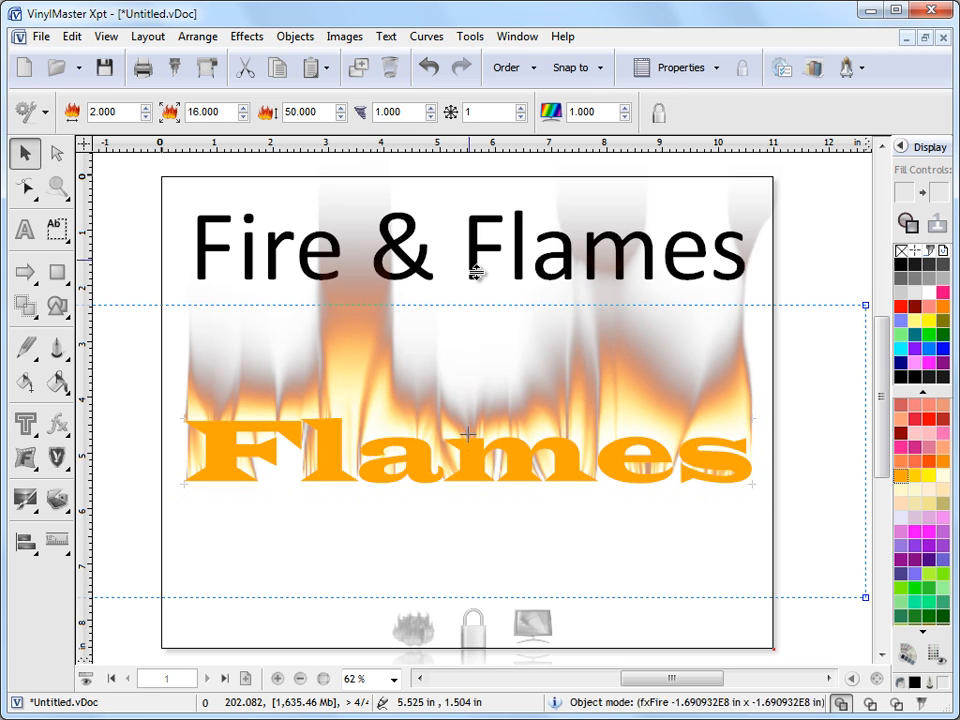
Raise the flame position to 22.000.
{"action": "left_click", "coordinate": [244, 107]}
{"action": "left_click", "coordinate": [244, 107]}
{"action": "left_click", "coordinate": [244, 107]}
{"action": "left_click", "coordinate": [244, 107]}
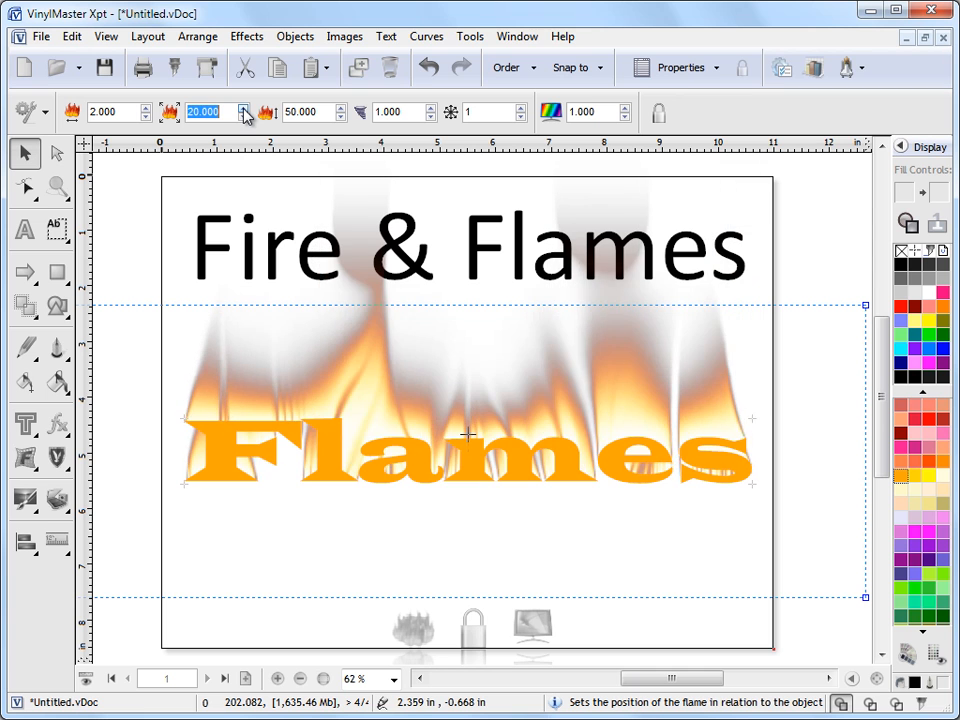
{"action": "left_click", "coordinate": [244, 107]}
{"action": "left_click", "coordinate": [244, 107]}
{"action": "left_click", "coordinate": [244, 113]}
{"action": "left_click", "coordinate": [244, 113]}
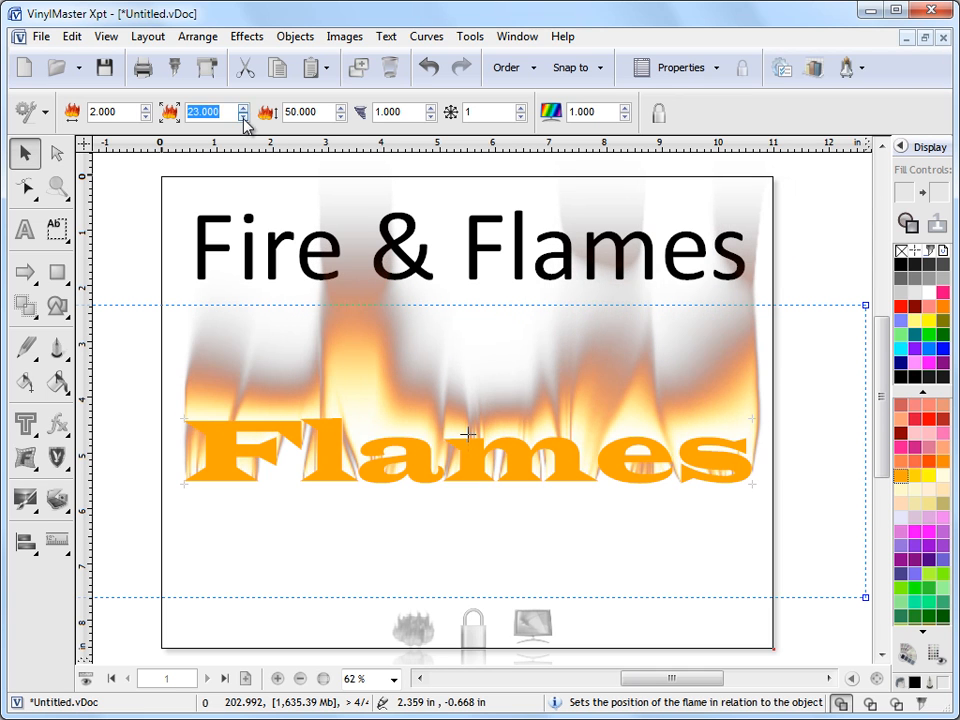
{"action": "left_click", "coordinate": [244, 116]}
Fine-tune the flame intensity, leaving it at 50.000.
{"action": "left_click", "coordinate": [341, 116]}
{"action": "left_click", "coordinate": [341, 116]}
{"action": "left_click", "coordinate": [341, 116]}
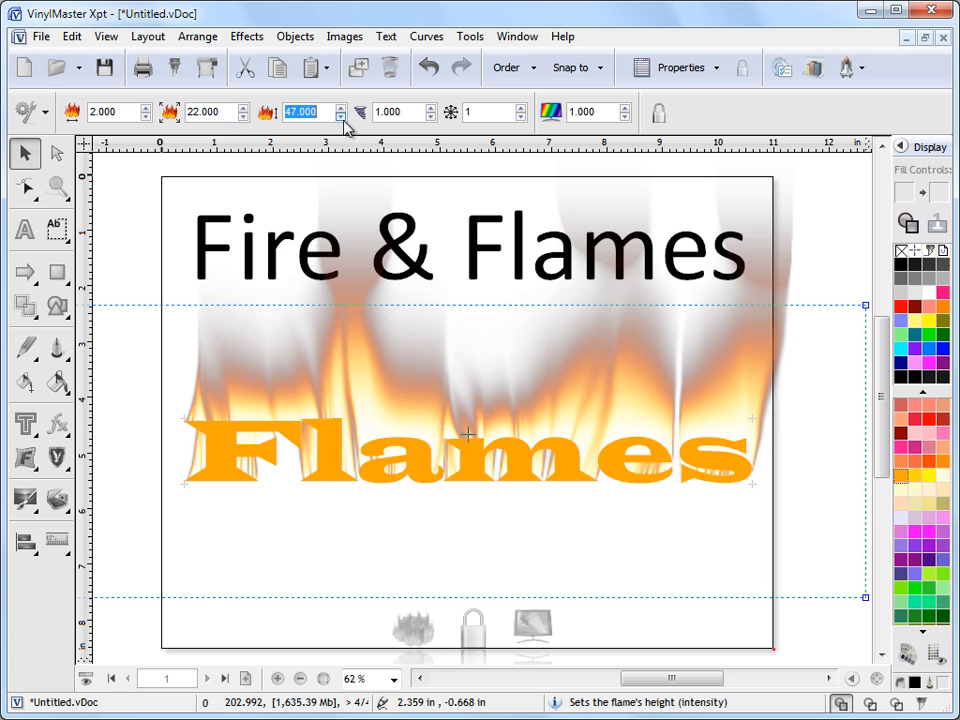
{"action": "left_click", "coordinate": [343, 119]}
{"action": "left_click", "coordinate": [343, 119]}
{"action": "left_click", "coordinate": [343, 119]}
{"action": "left_click", "coordinate": [343, 119]}
{"action": "left_click", "coordinate": [343, 108]}
{"action": "left_click", "coordinate": [343, 108]}
{"action": "left_click", "coordinate": [343, 108]}
{"action": "left_click", "coordinate": [343, 108]}
{"action": "left_click", "coordinate": [343, 108]}
{"action": "left_click", "coordinate": [343, 108]}
{"action": "left_click", "coordinate": [343, 108]}
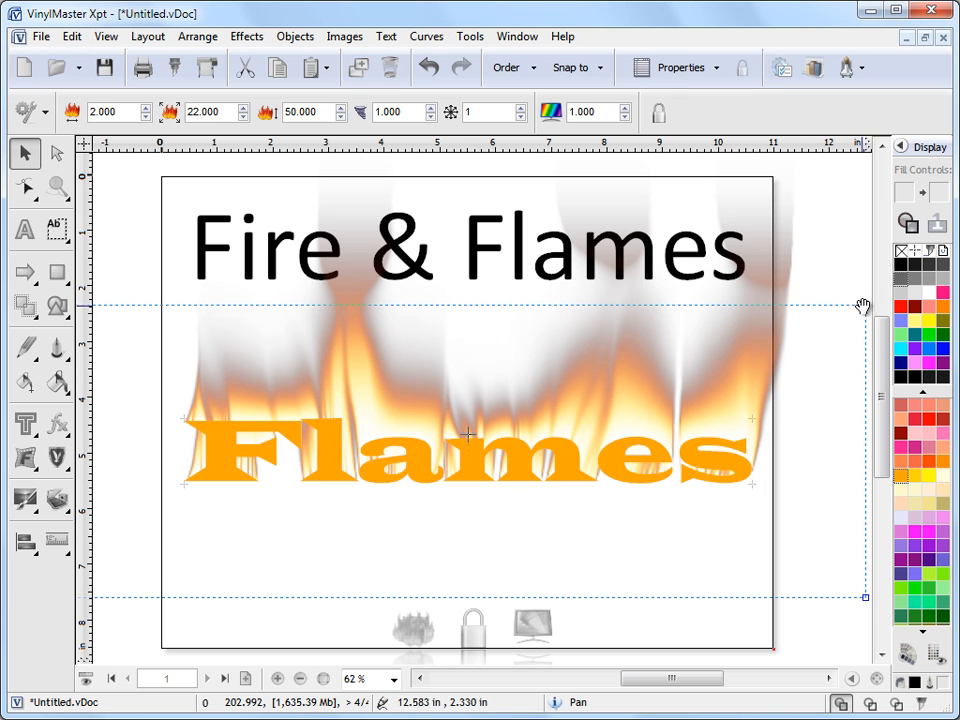
Shrink and reposition the fire area so its fourth value becomes 0.472.
{"action": "left_click_drag", "start_coordinate": [708, 681], "coordinate": [728, 681]}
{"action": "left_click_drag", "start_coordinate": [715, 597], "coordinate": [664, 545]}
{"action": "left_click_drag", "start_coordinate": [710, 681], "coordinate": [686, 681]}
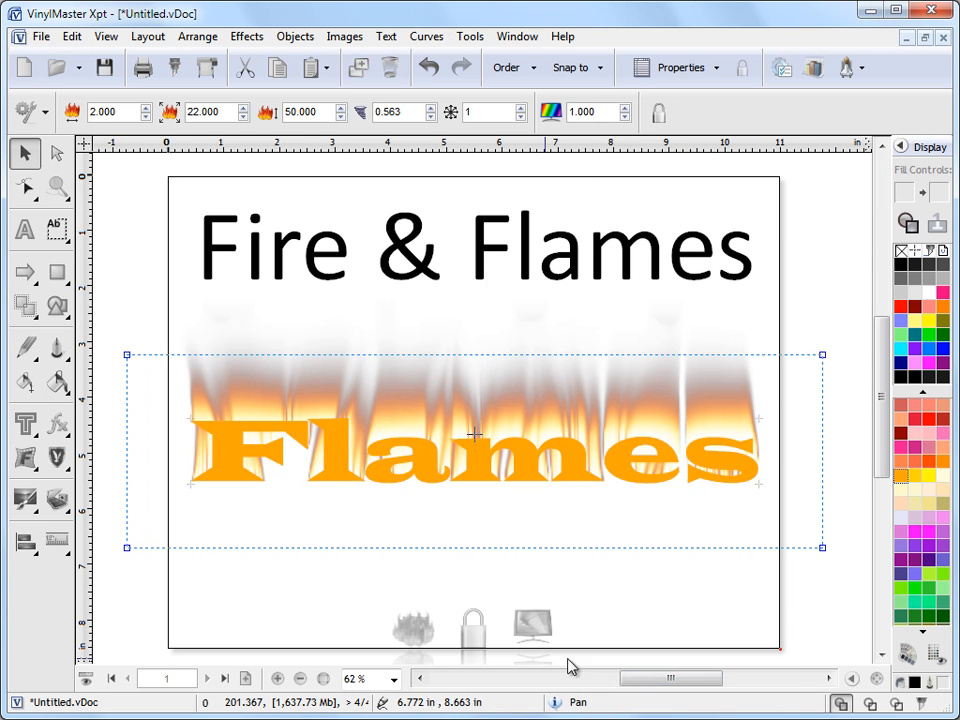
{"action": "mouse_move", "coordinate": [853, 497]}
{"action": "left_mouse_down"}
{"action": "mouse_move", "coordinate": [767, 480]}
{"action": "mouse_move", "coordinate": [846, 492]}
{"action": "mouse_move", "coordinate": [885, 516]}
{"action": "mouse_move", "coordinate": [861, 510]}
{"action": "left_mouse_up"}
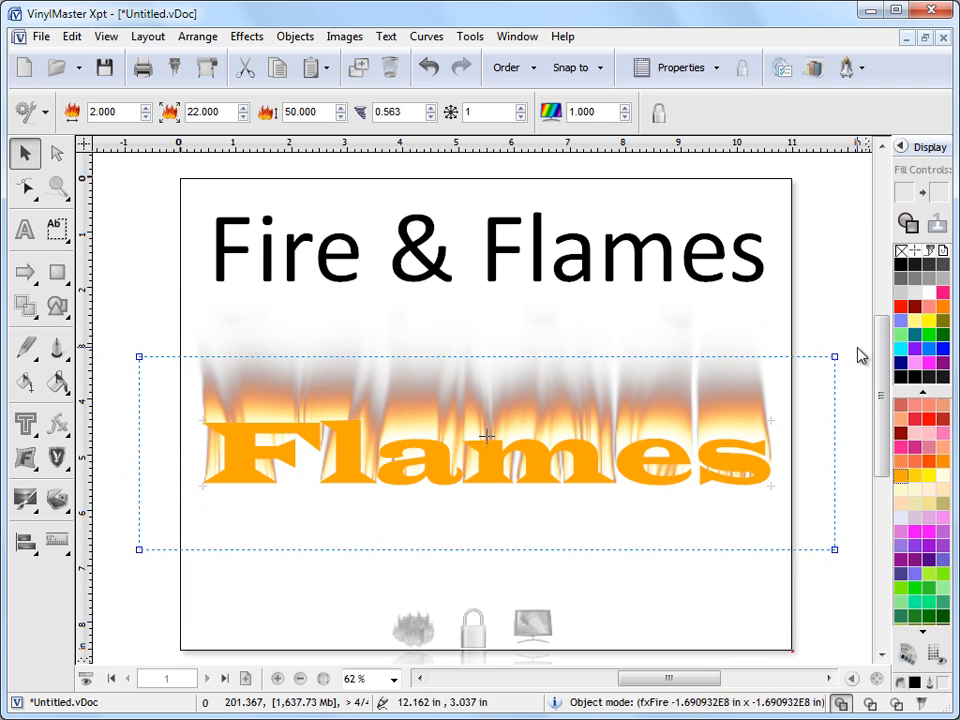
{"action": "left_click_drag", "start_coordinate": [840, 360], "coordinate": [834, 366]}
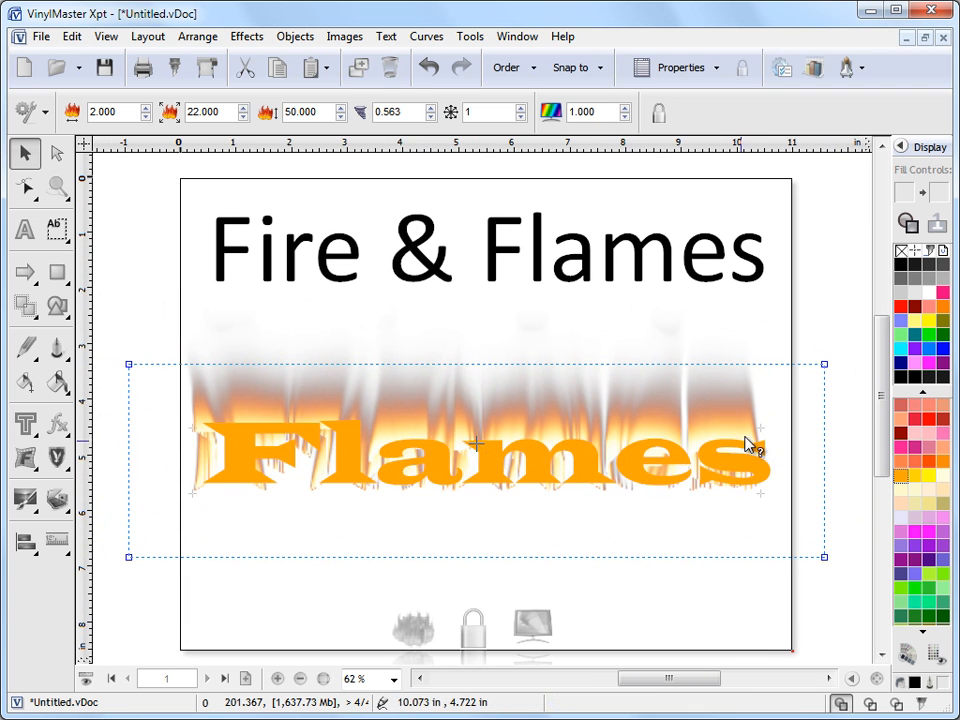
{"action": "mouse_move", "coordinate": [475, 456]}
{"action": "left_mouse_down"}
{"action": "mouse_move", "coordinate": [489, 439]}
{"action": "mouse_move", "coordinate": [487, 447]}
{"action": "left_mouse_up"}
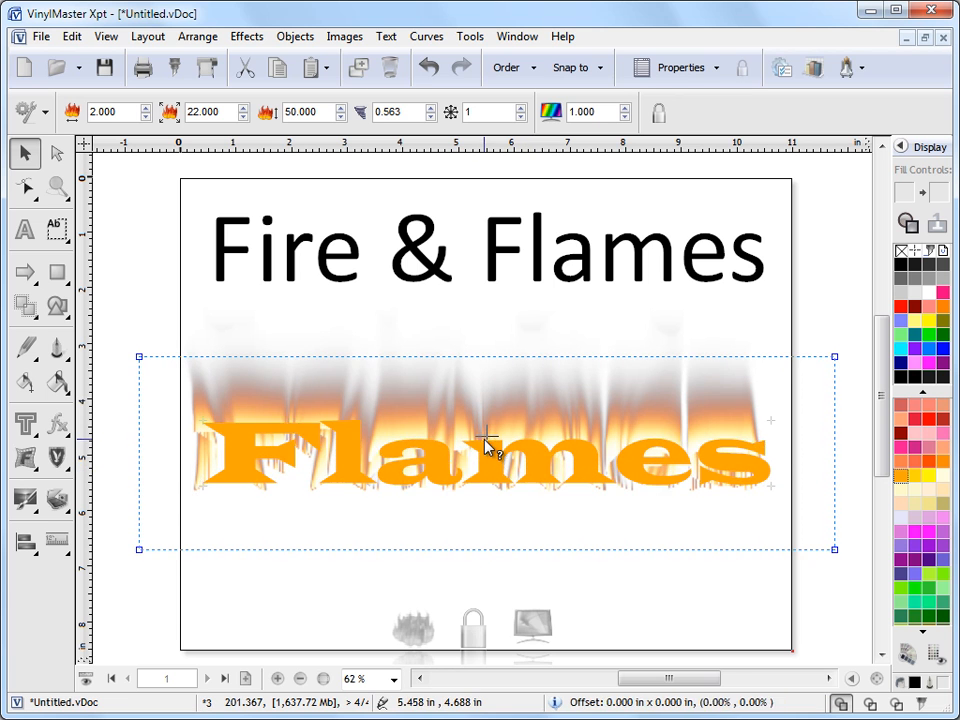
{"action": "left_click_drag", "start_coordinate": [834, 357], "coordinate": [822, 367]}
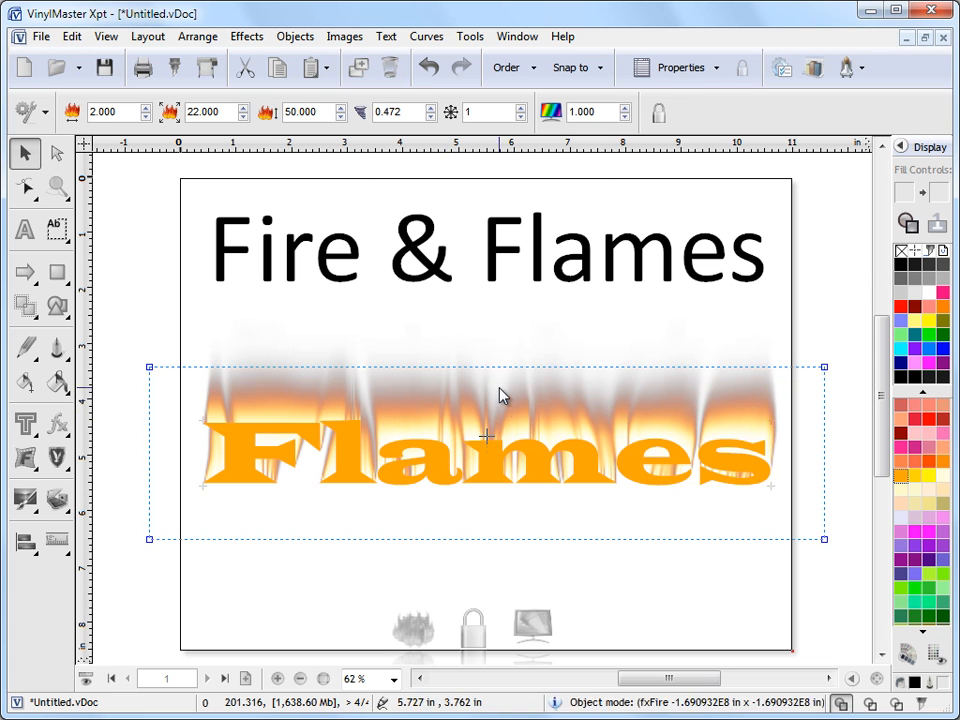
Step the fire seed up from 1 to 8 to reshape the flames.
{"action": "left_click", "coordinate": [521, 107]}
{"action": "left_click", "coordinate": [521, 107]}
{"action": "left_click", "coordinate": [521, 108]}
{"action": "left_click", "coordinate": [521, 108]}
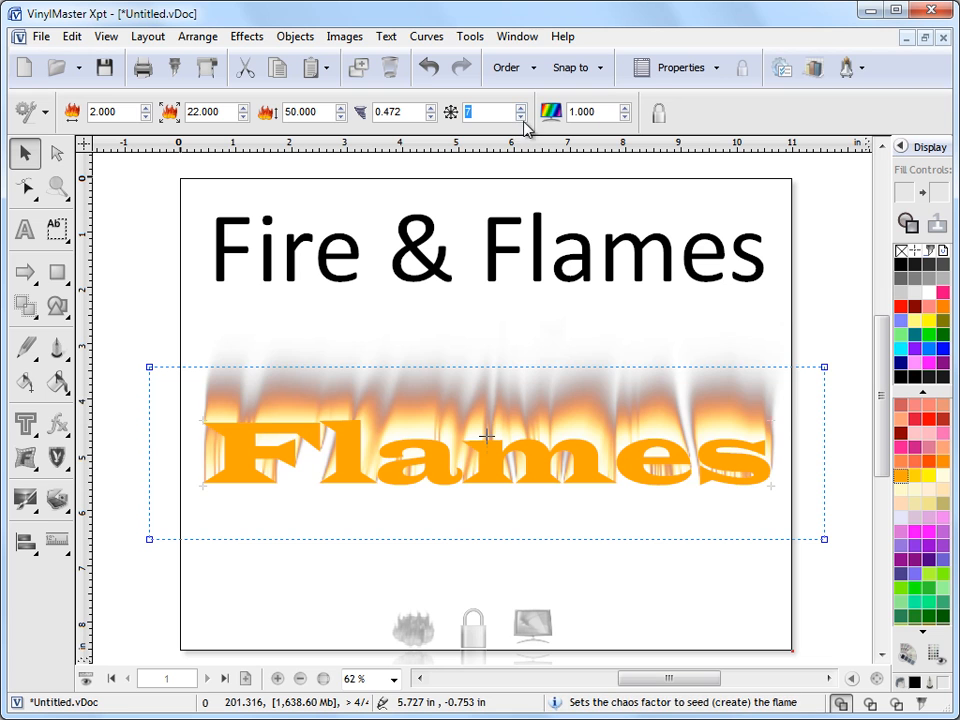
{"action": "left_click", "coordinate": [521, 107]}
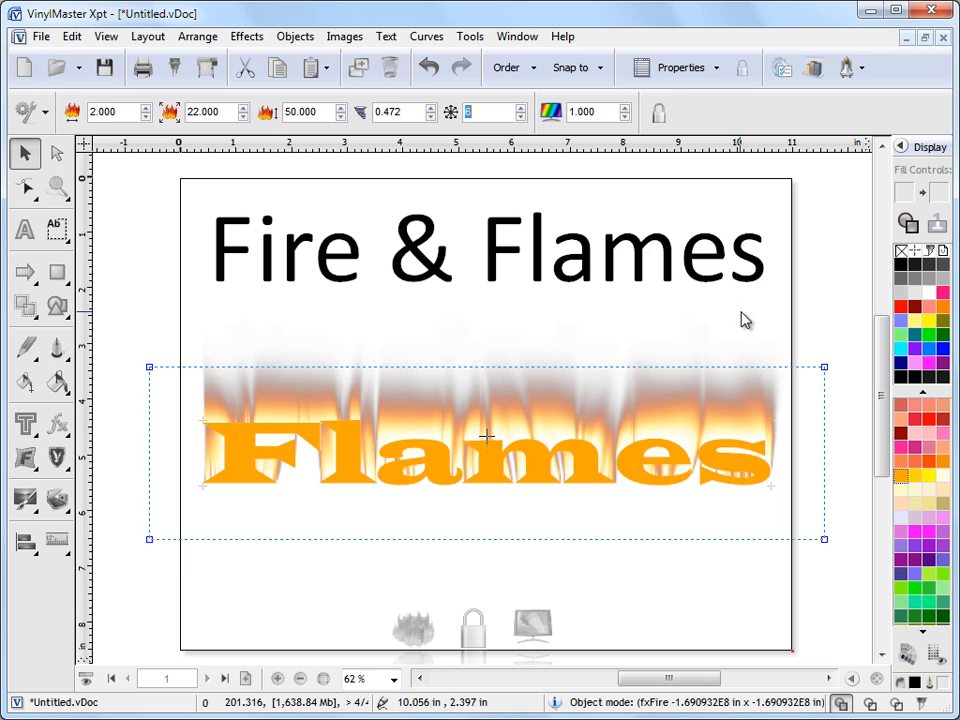